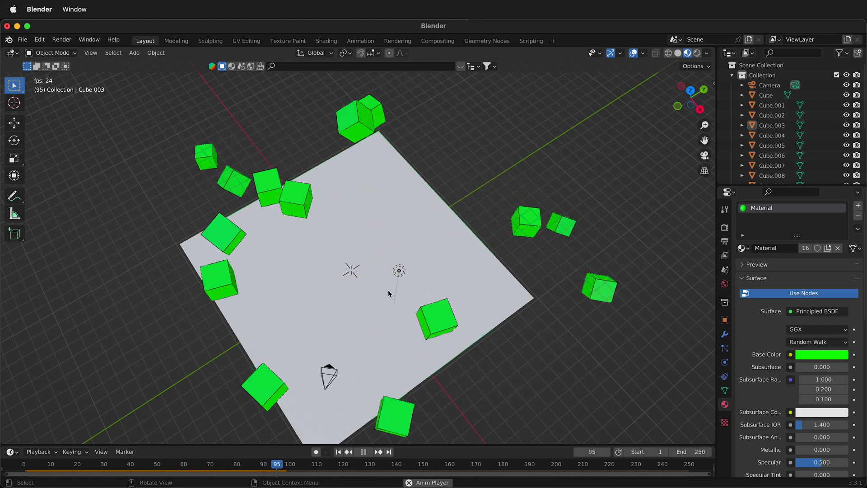
- Play back the existing cube simulation, rewind it, and stop playback
middle_click_drag(387, 289, 427, 226)
key("space")
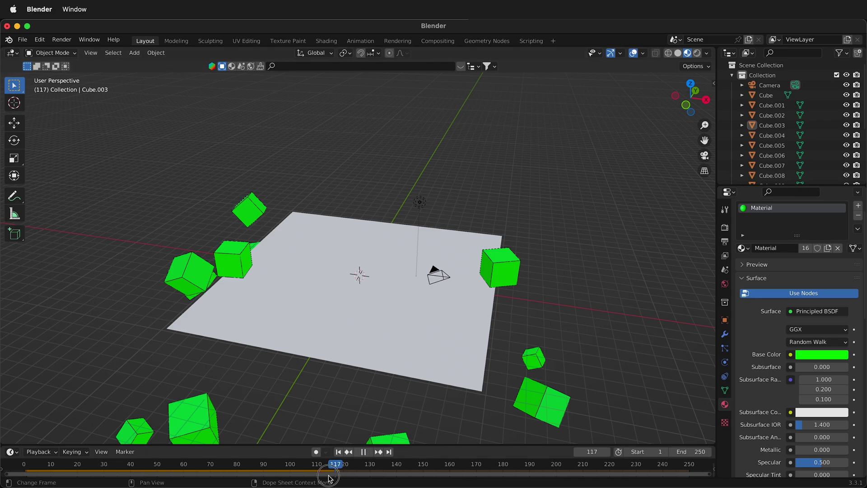
left_click_drag(329, 477, 27, 470)
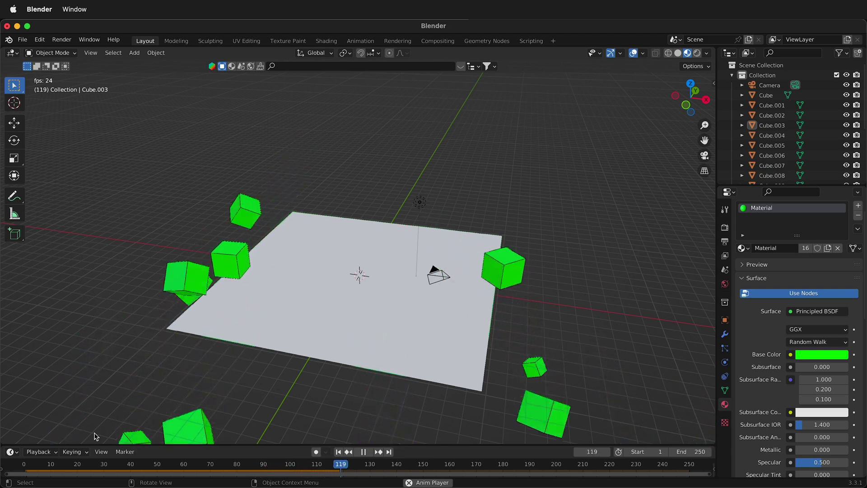
key("space")
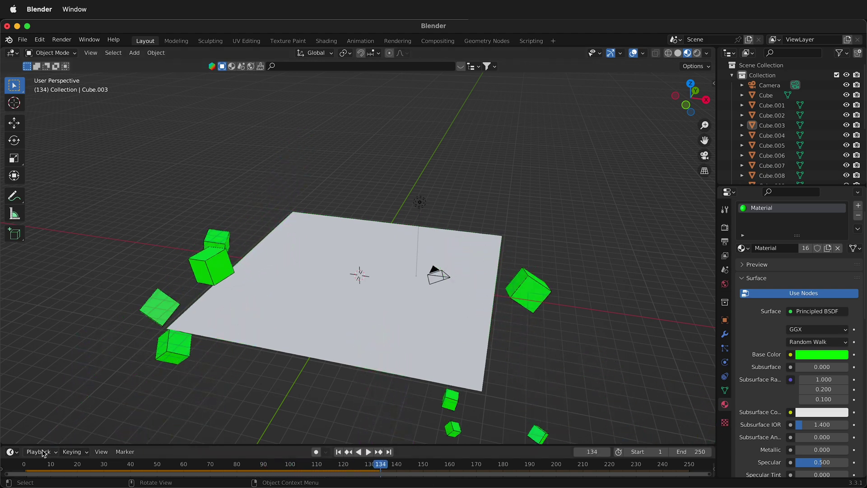
- Start a fresh General scene and make its default cube an Active rigid body
left_click(79, 462)
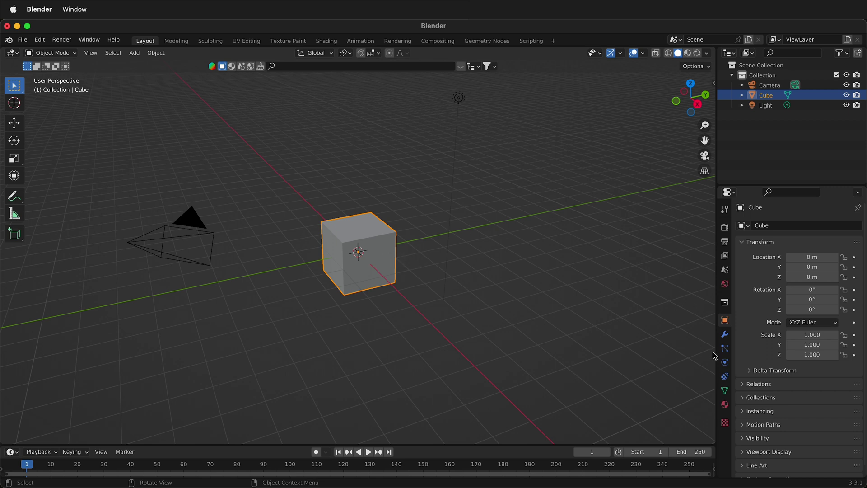
left_click(725, 362)
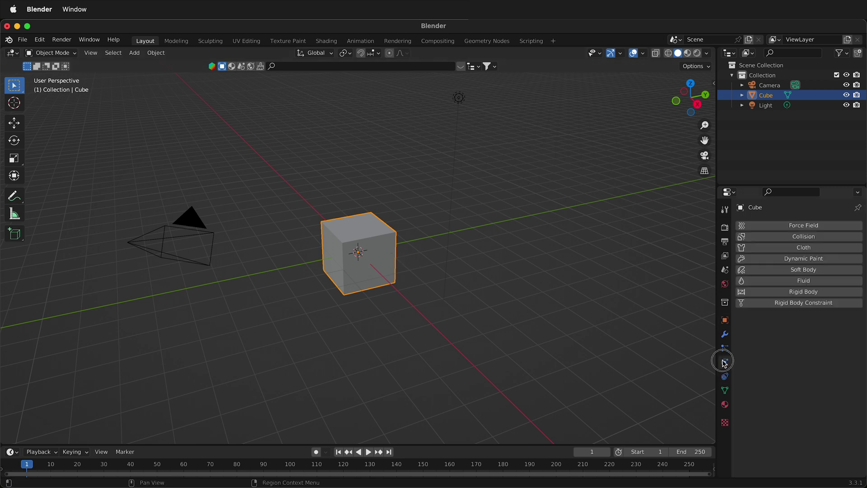
left_click(815, 291)
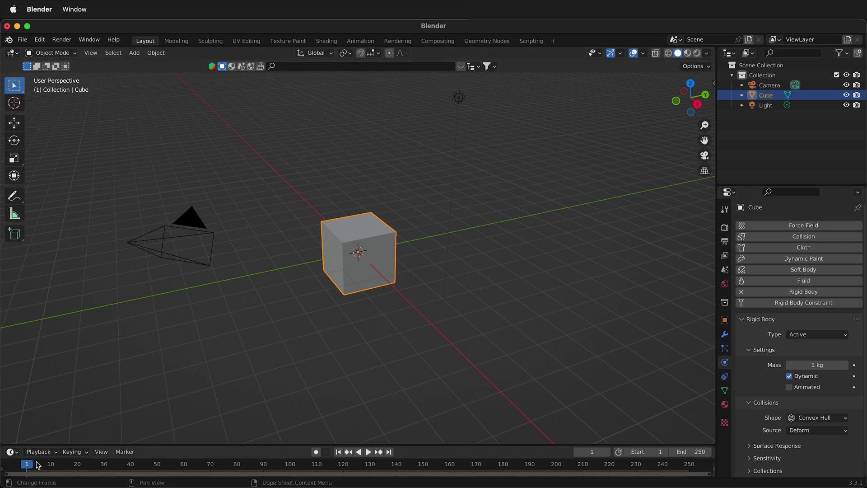
- Play the animation to watch the cube fall, then rewind and replay it
key("space")
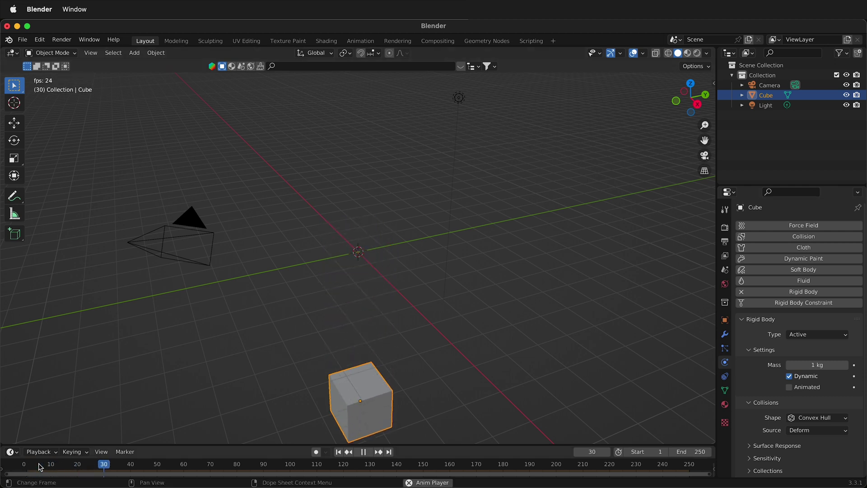
key("space")
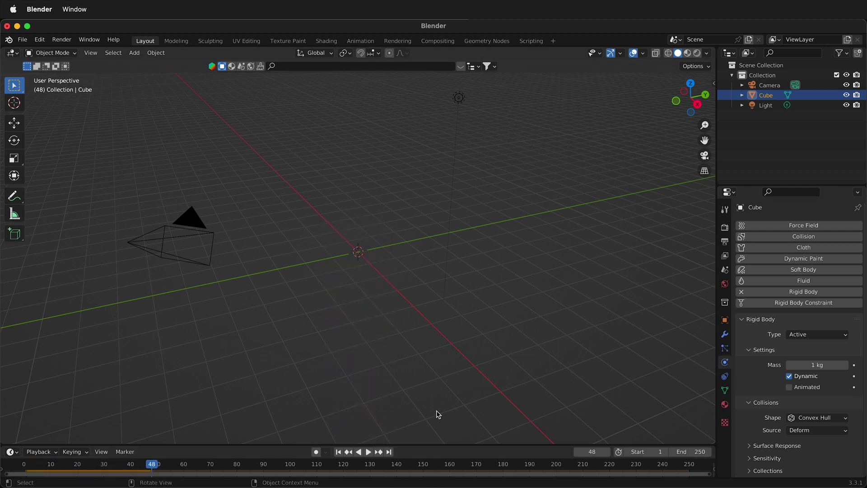
left_click_drag(156, 471, 16, 473)
key("space")
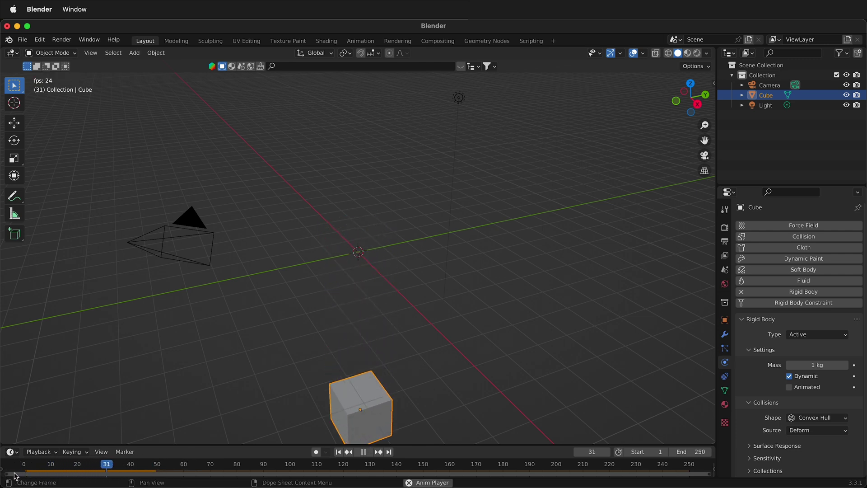
key("space")
- Rewind to frame 0 and raise the cube straight up along Z
left_click_drag(117, 468, 15, 471)
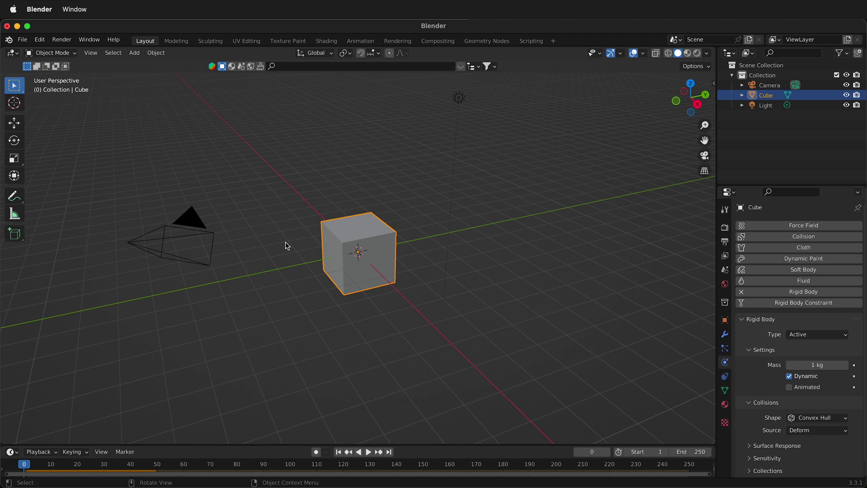
key("g")
key("z")
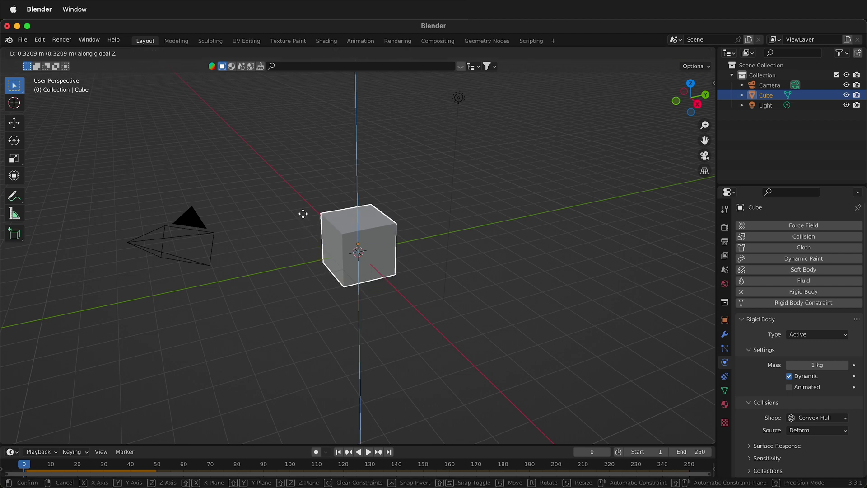
left_click(306, 86)
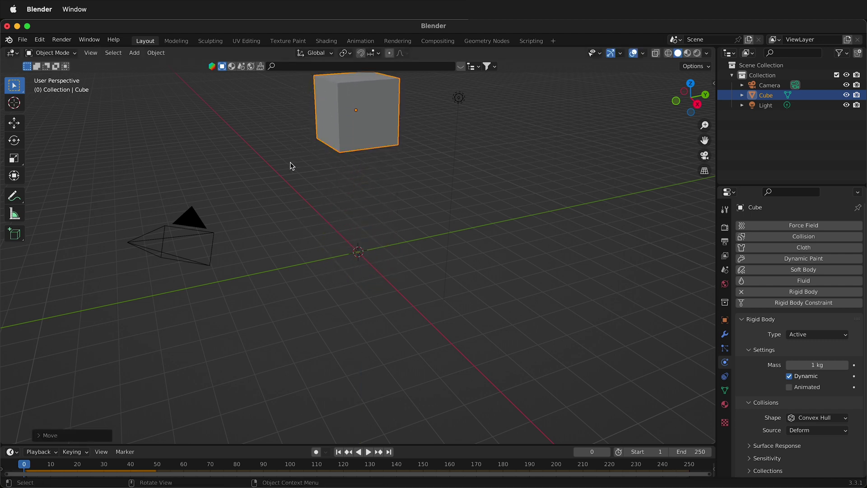
- Add a plane at the origin and scale its mesh up into a large ground floor
key("shift+a")
mouse_move(315, 216)
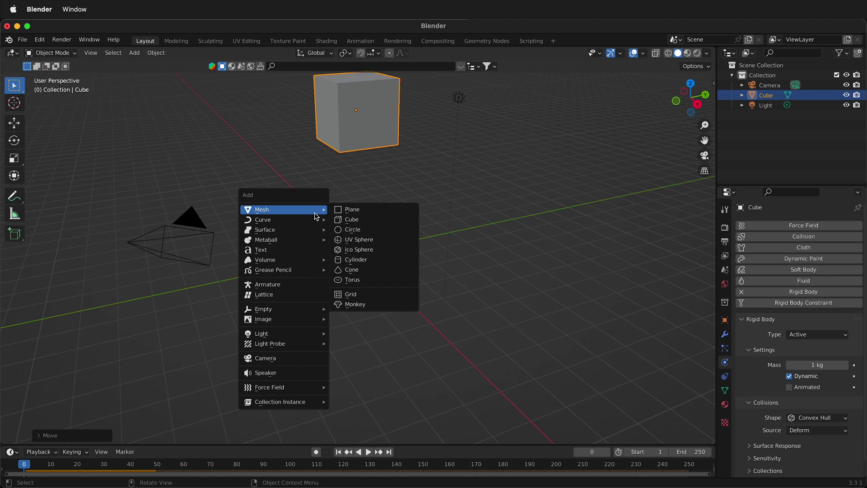
left_click(354, 209)
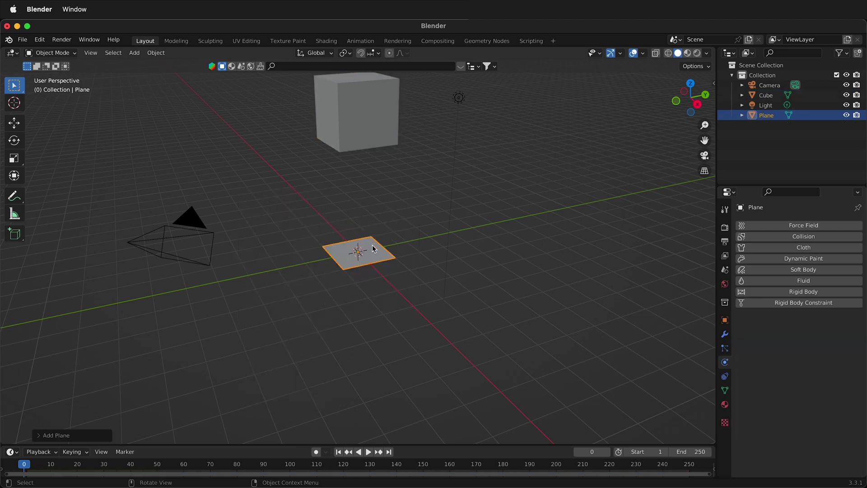
key("Tab")
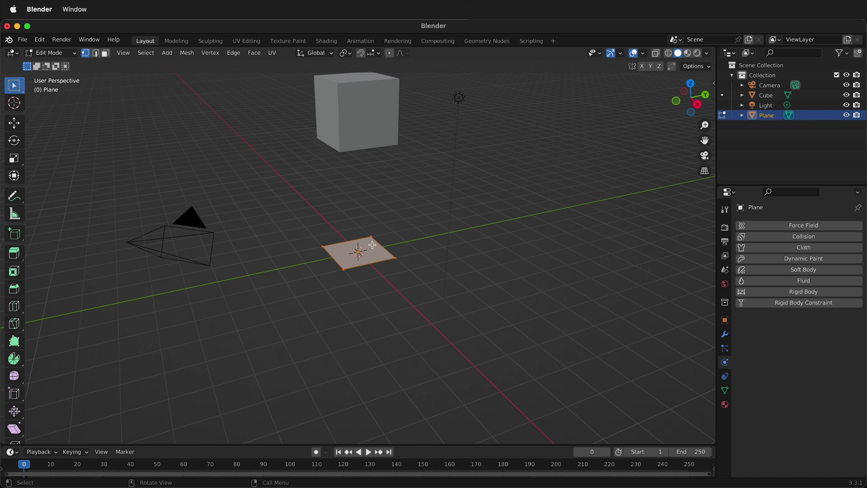
key("s")
left_click(508, 197)
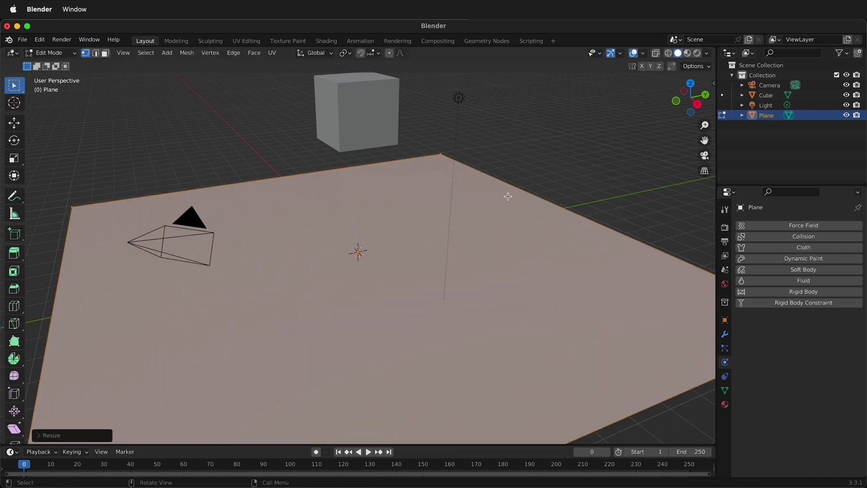
key("Tab")
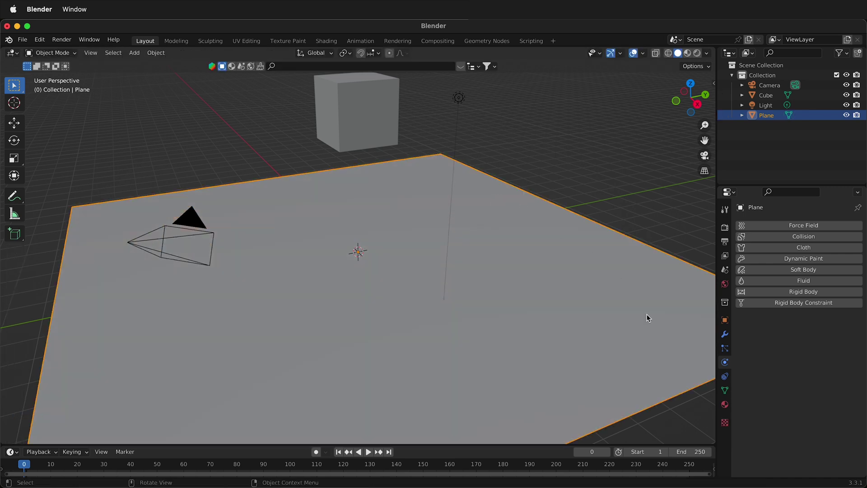
- Give the plane an Active rigid body, play to see it fall, and rewind to frame 0
left_click(799, 292)
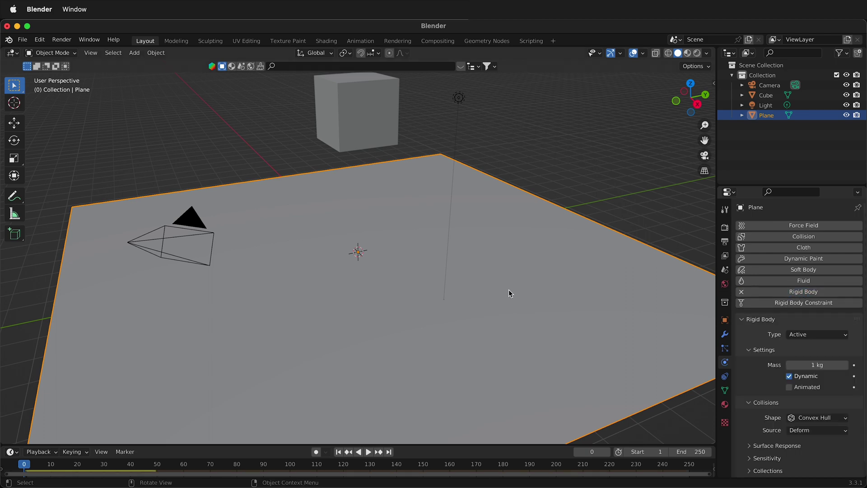
key("space")
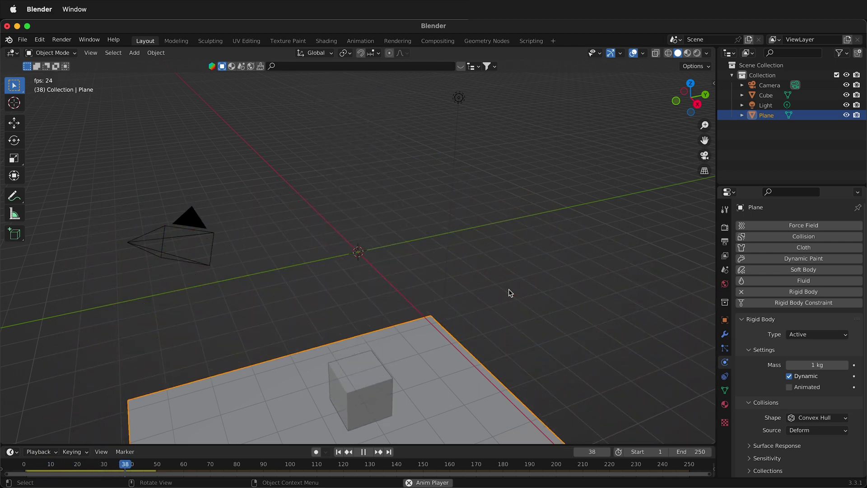
key("space")
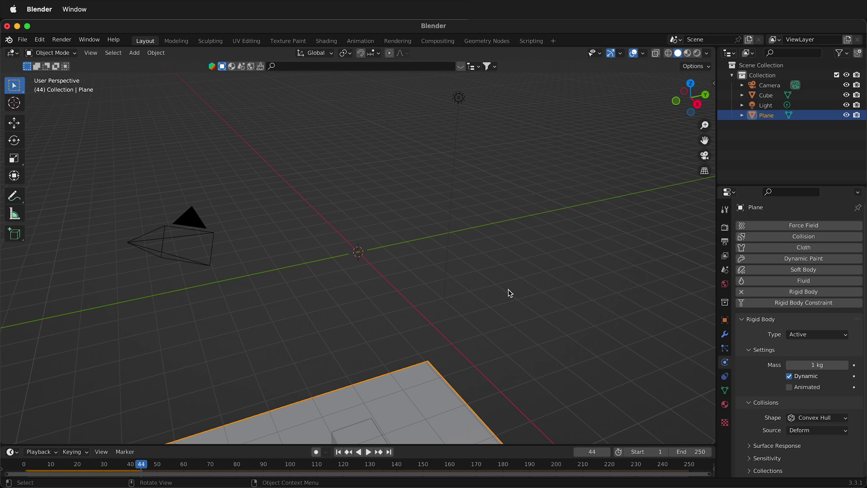
left_click_drag(147, 466, 14, 466)
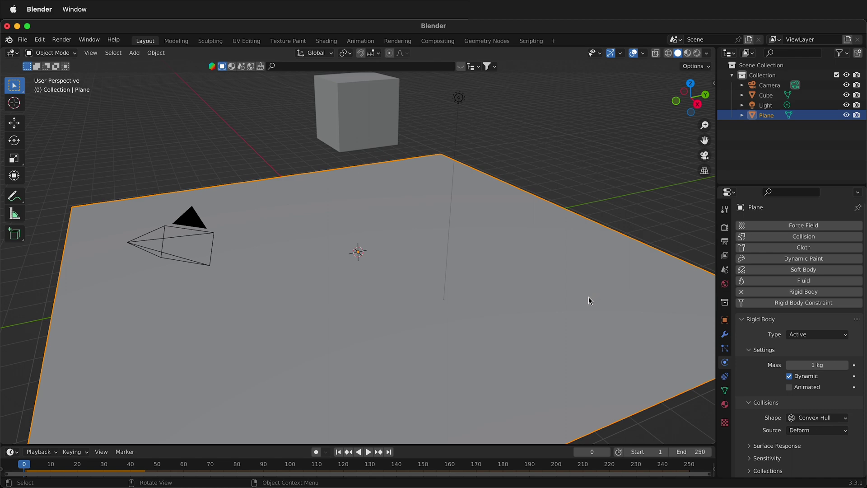
- Set the plane's rigid body type to Passive, check the cube lands, and rewind to frame 0
left_click(813, 335)
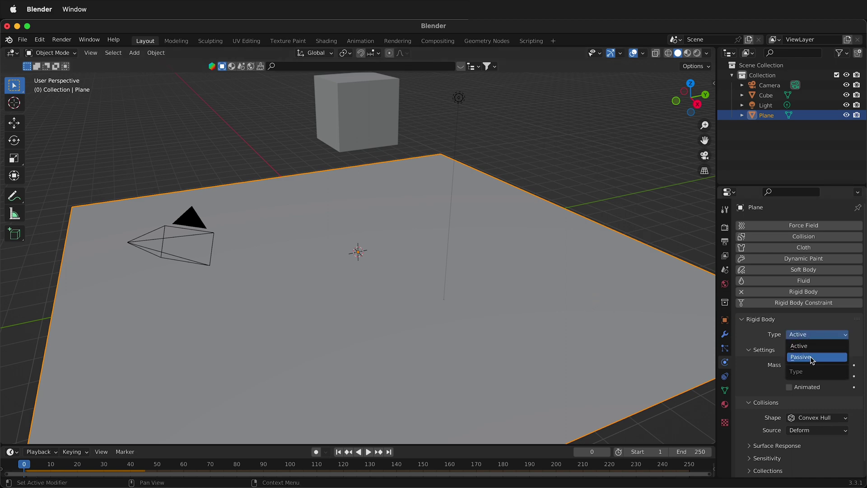
left_click(812, 358)
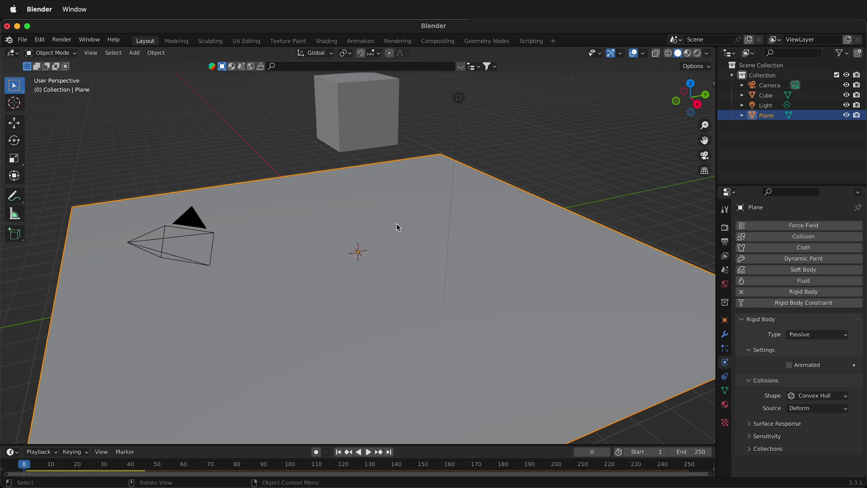
key("space")
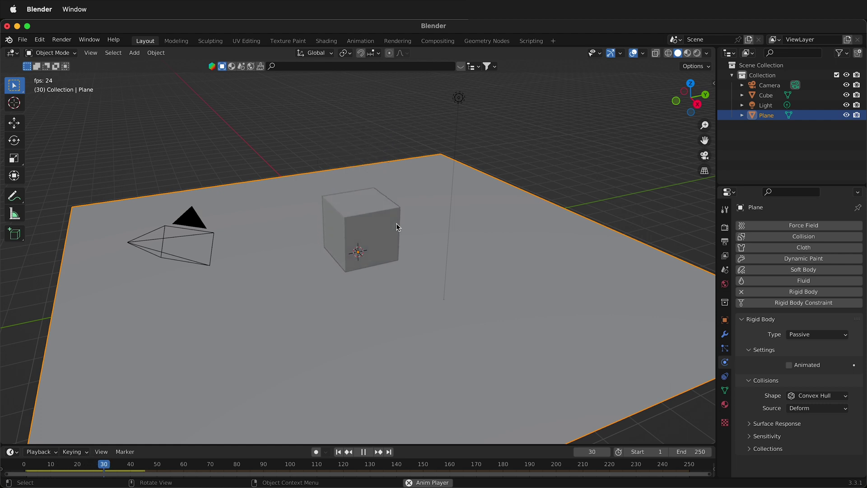
key("space")
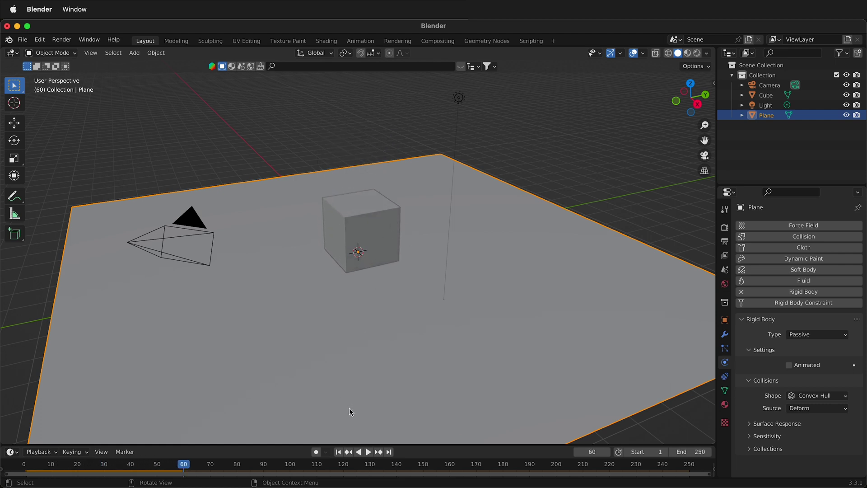
left_click_drag(187, 469, 24, 469)
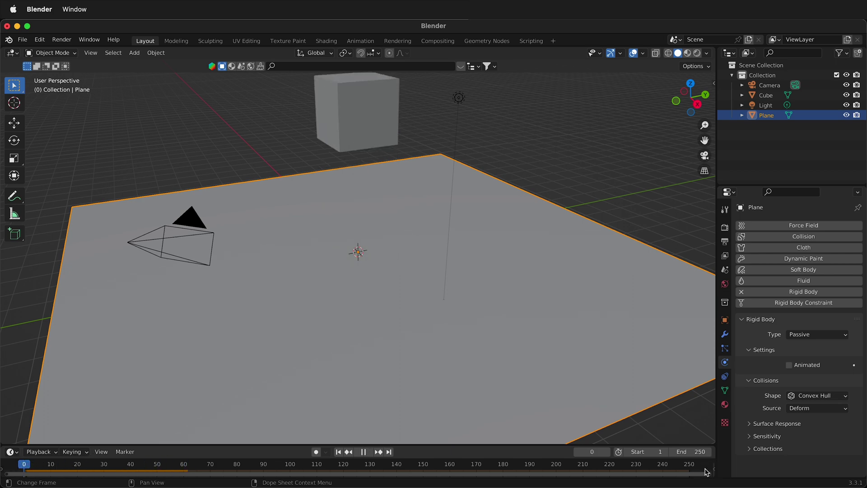
- Tilt the cube, play the simulation, and rewind to the first frame
left_click(376, 140)
key("r")
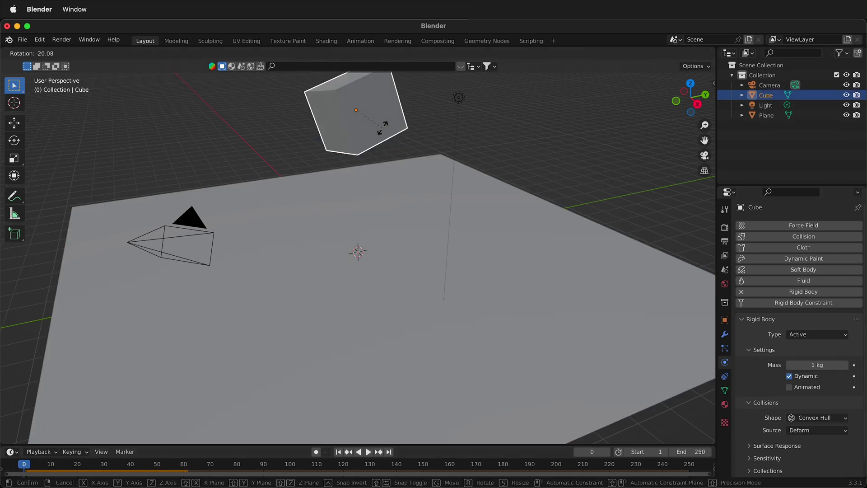
left_click(356, 110)
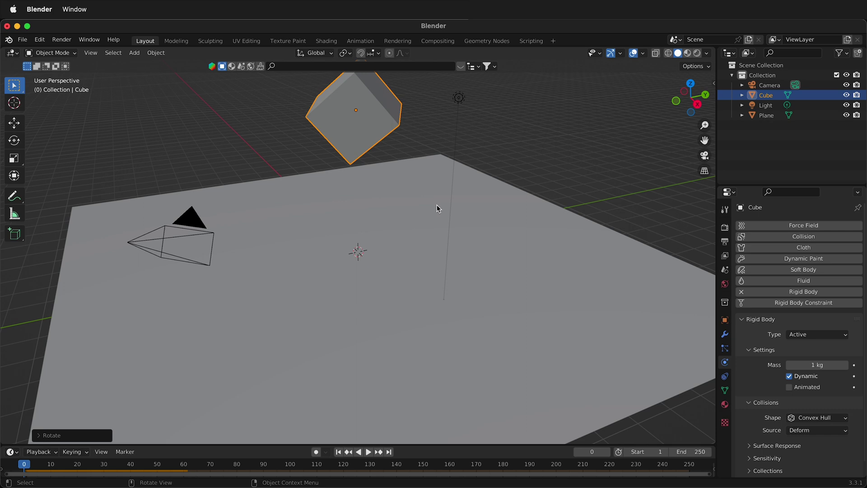
key("space")
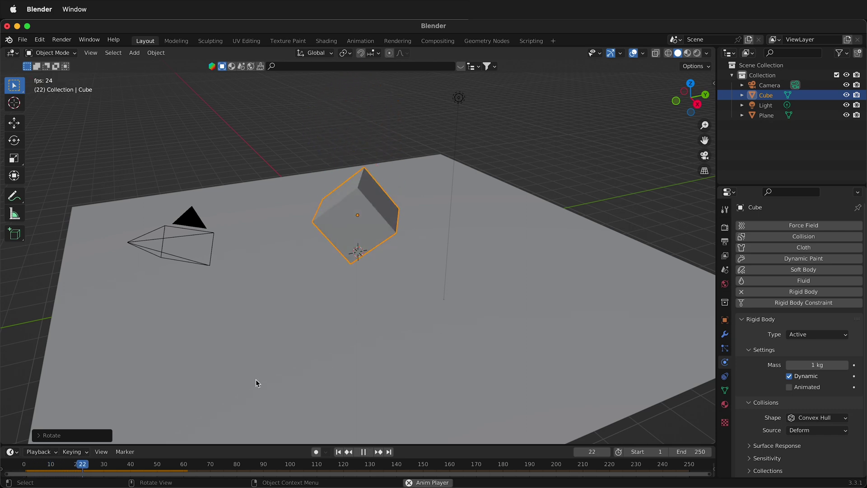
key("space")
scroll(473, 359, "up", 2)
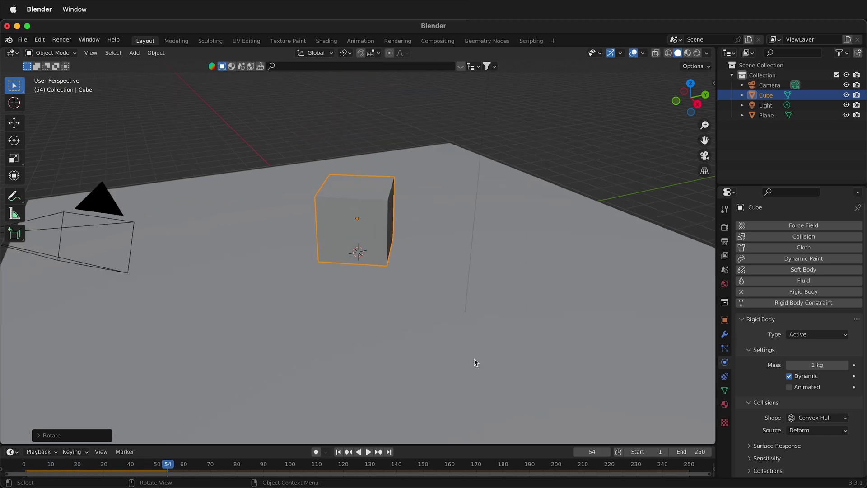
scroll(473, 357, "down", 6)
scroll(473, 359, "down", 3)
key("shift+Left")
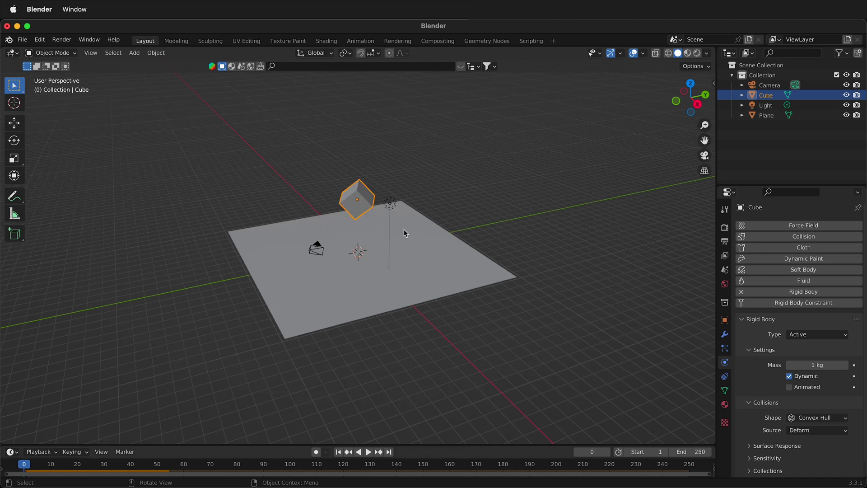
- Raise the cube higher along Z and replay until it settles on the plane
key("g")
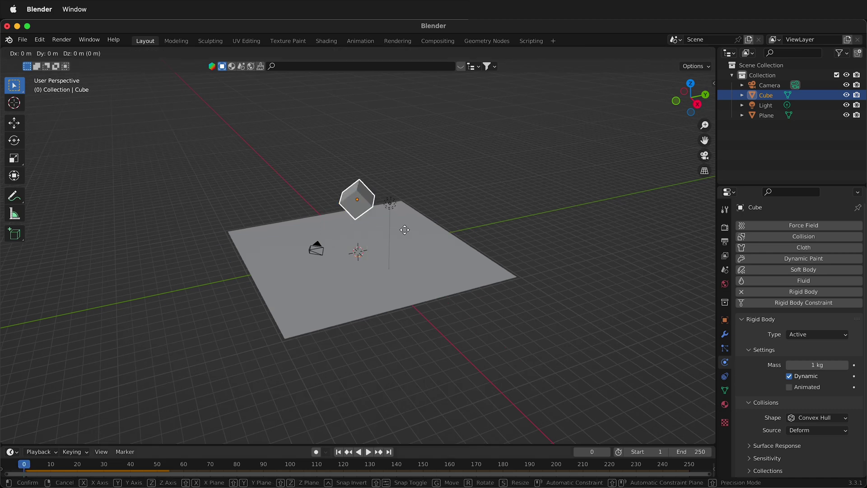
key("z")
left_click(415, 152)
key("space")
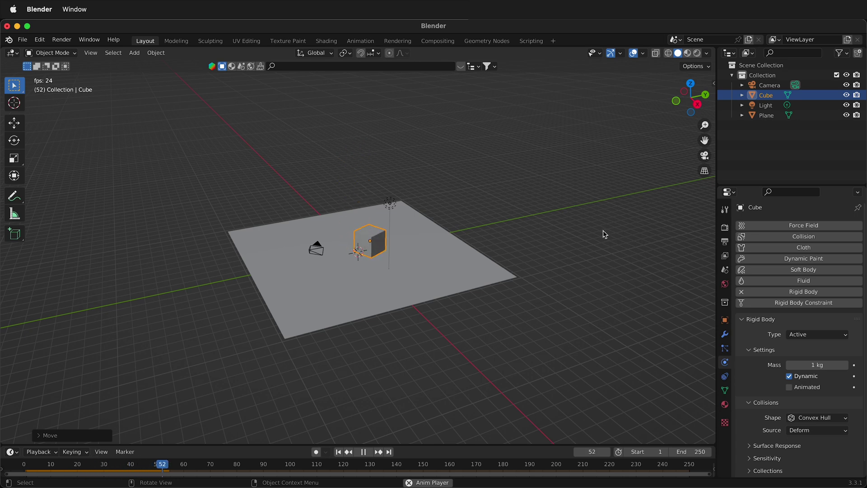
key("space")
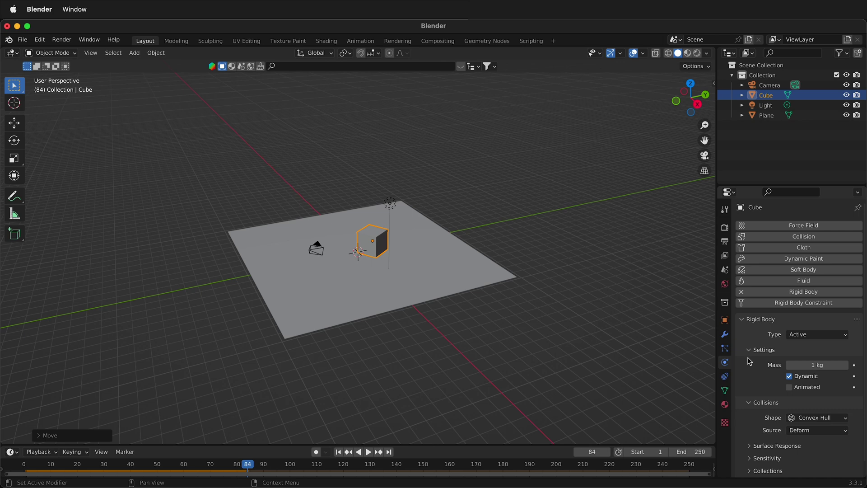
- Change the cube's collision shape to Box and replay the simulation from the start
scroll(763, 361, "down", 1)
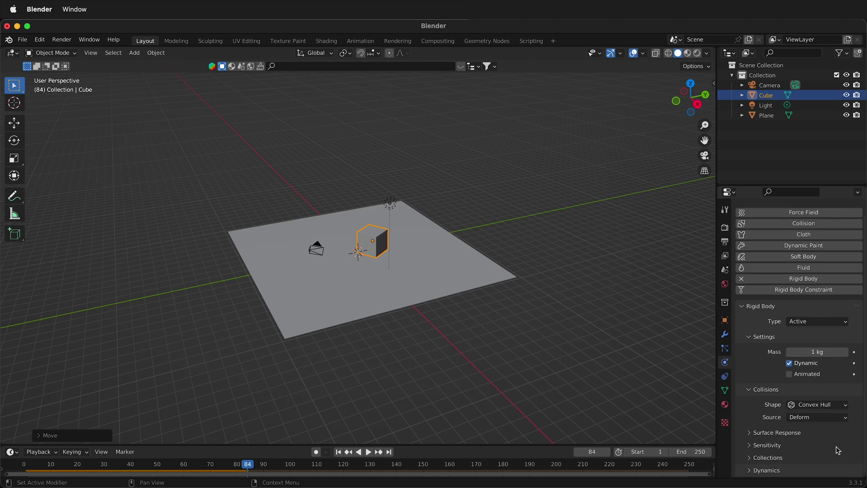
left_click(816, 405)
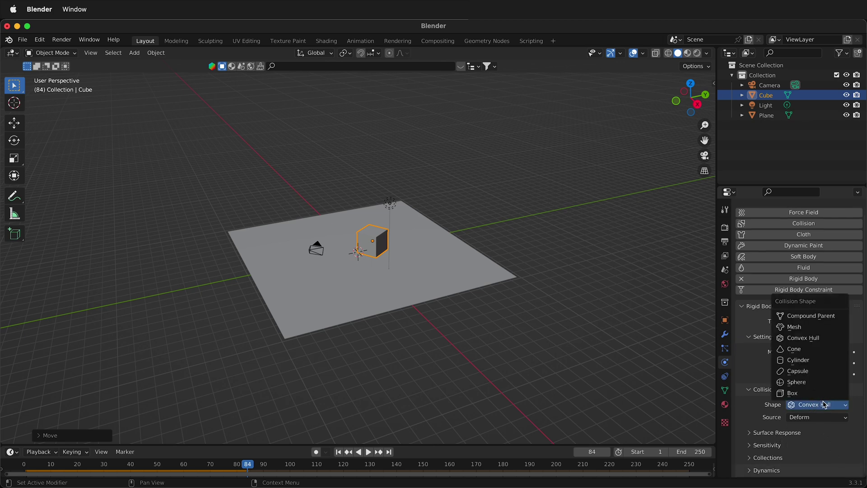
left_click(804, 394)
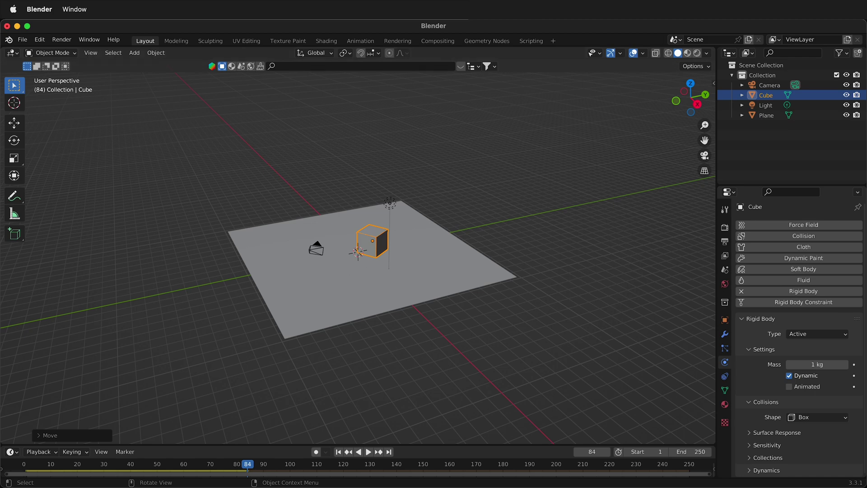
left_click(27, 465)
key("space")
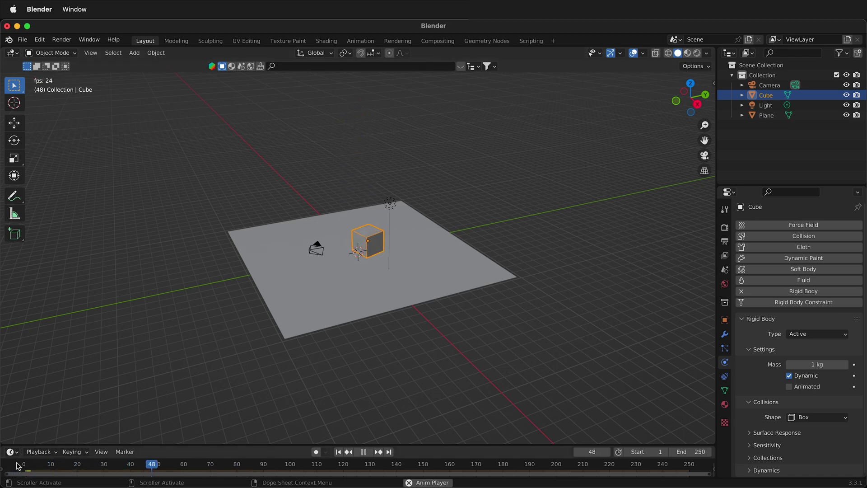
key("space")
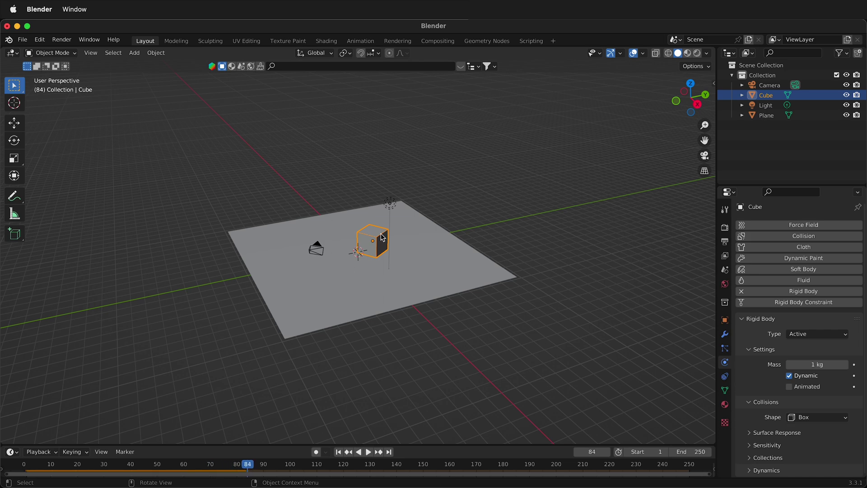
scroll(382, 237, "up", 4)
- Set the plane's collision shape to Mesh and replay until the cube settles
left_click(455, 284)
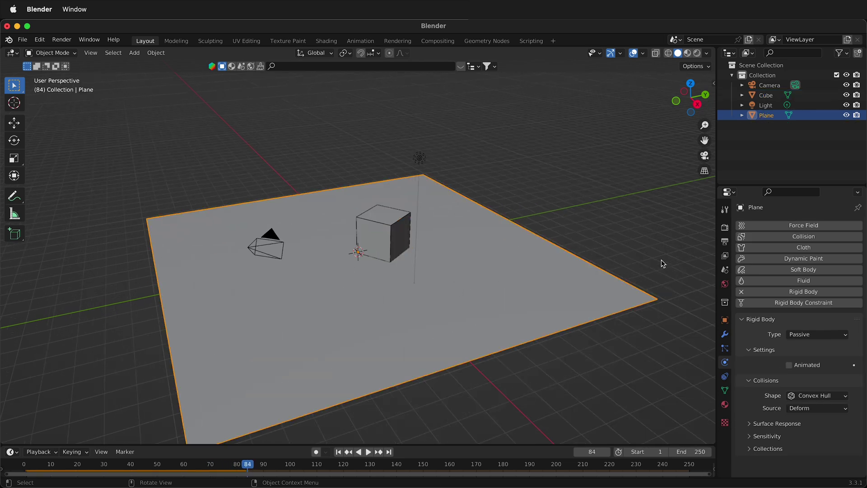
left_click(813, 396)
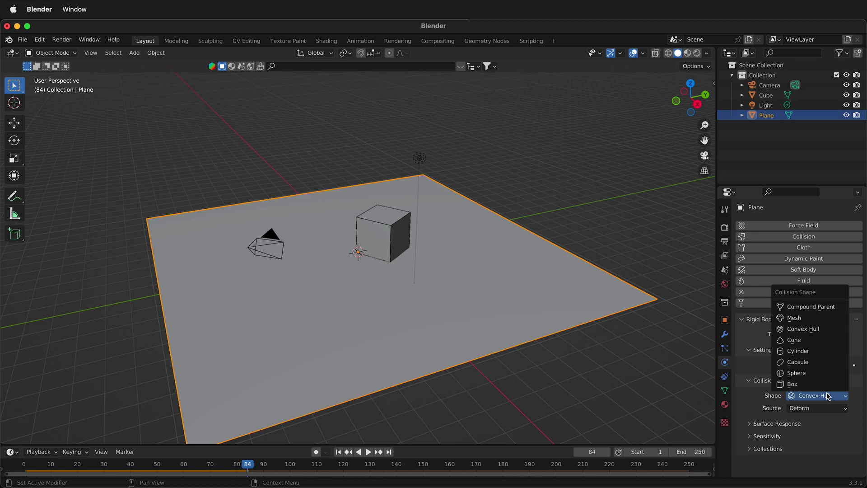
left_click(795, 319)
key("space")
left_click(28, 467)
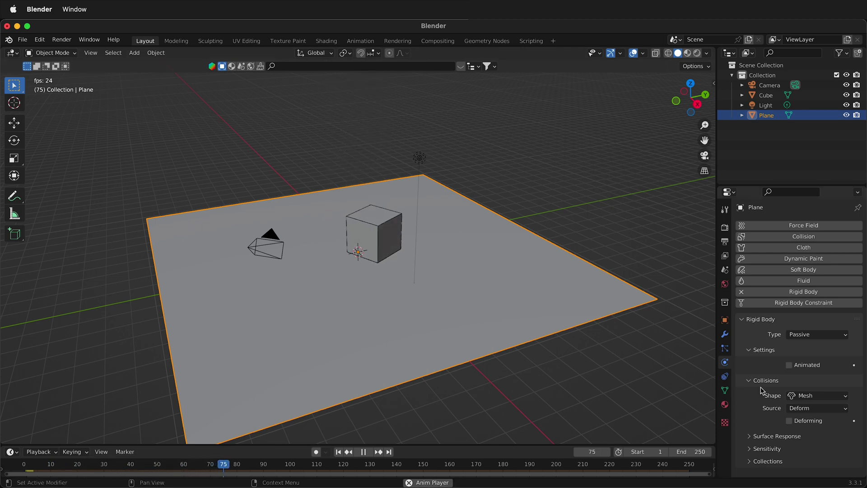
key("space")
- Raise the cube's Bounciness to 1.000 and replay the simulation from the start
left_click(369, 245)
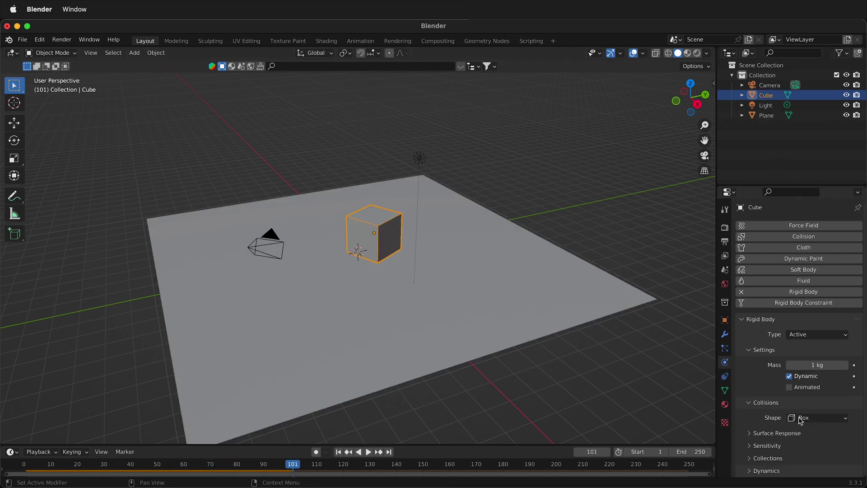
left_click(750, 434)
scroll(768, 431, "down", 2)
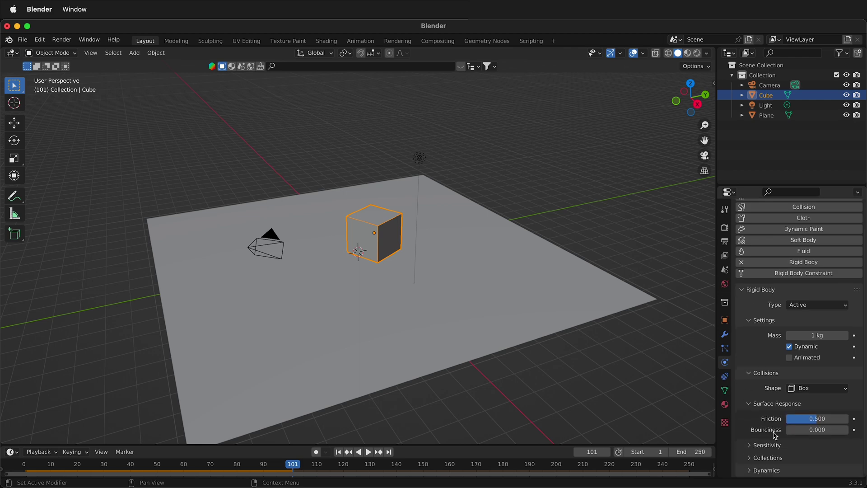
left_click_drag(794, 430, 851, 430)
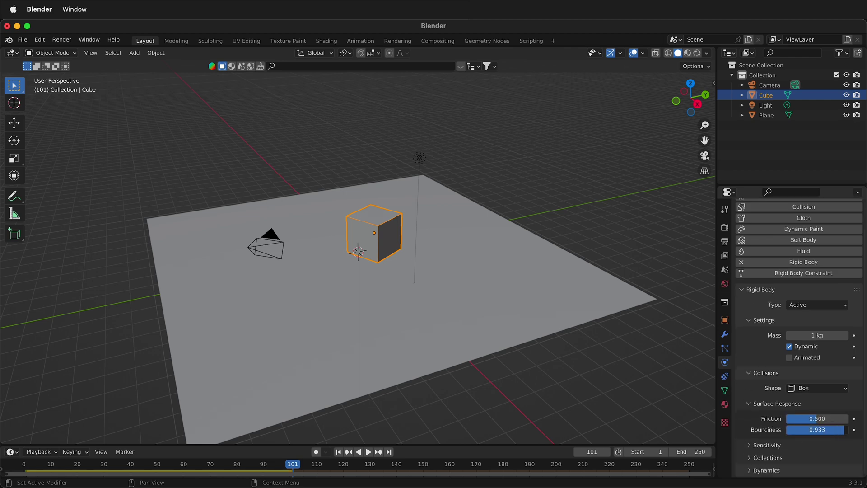
left_click(29, 468)
key("space")
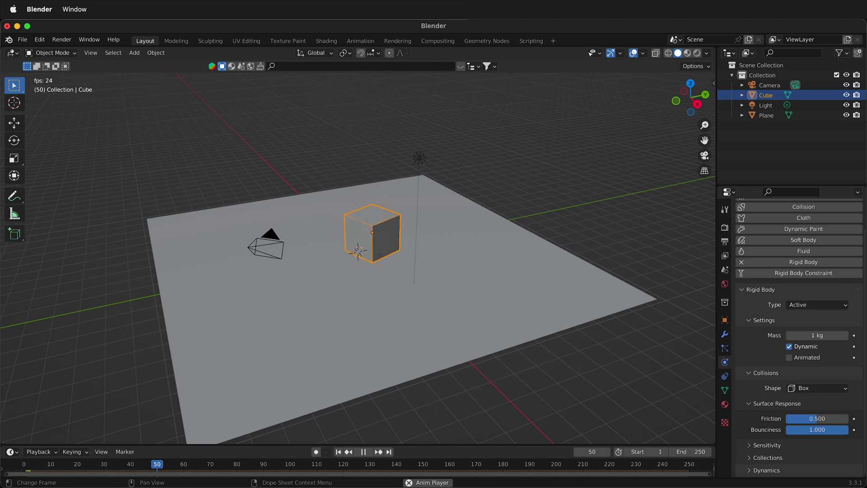
- Lower the cube's Friction to 0.000, replay the bounce, and rewind to frame 0
left_click_drag(819, 419, 788, 419)
key("space")
left_click(46, 470)
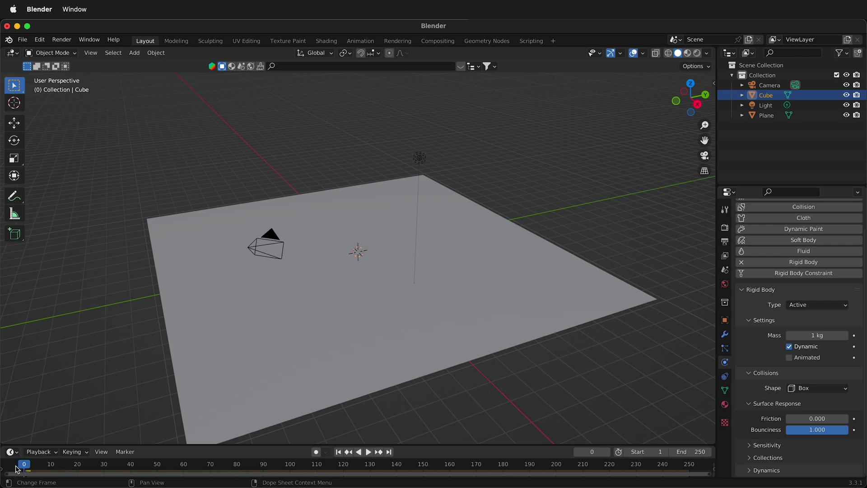
key("space")
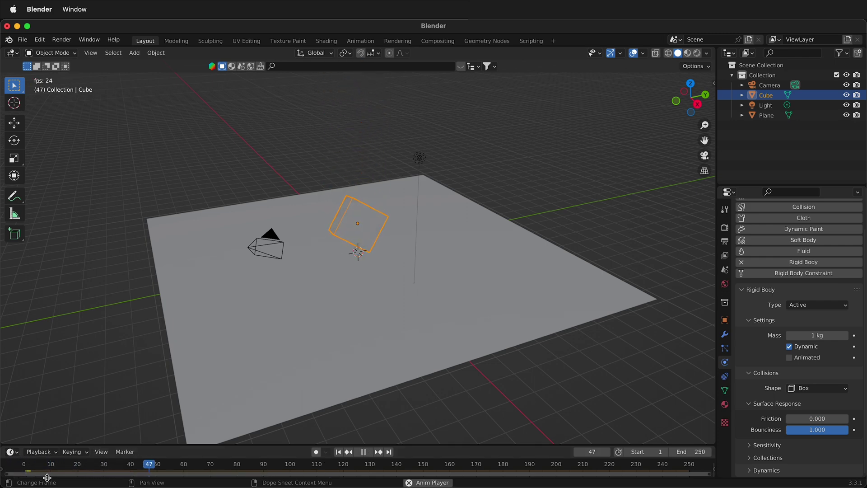
key("space")
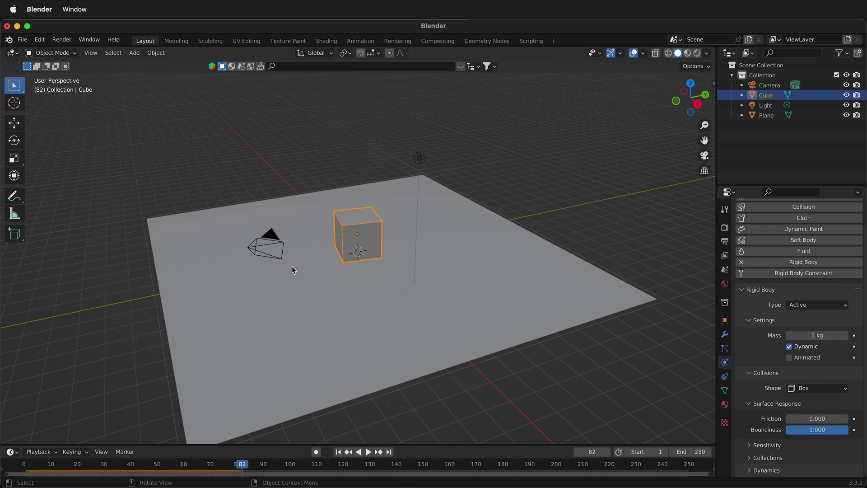
left_click_drag(252, 467, 24, 483)
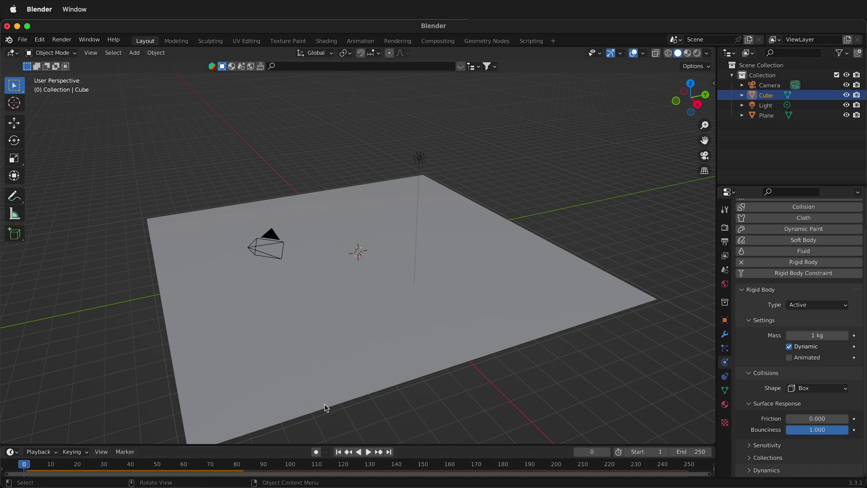
- Duplicate the cube beside itself, then copy the pair to make four cubes
scroll(325, 407, "down", 4)
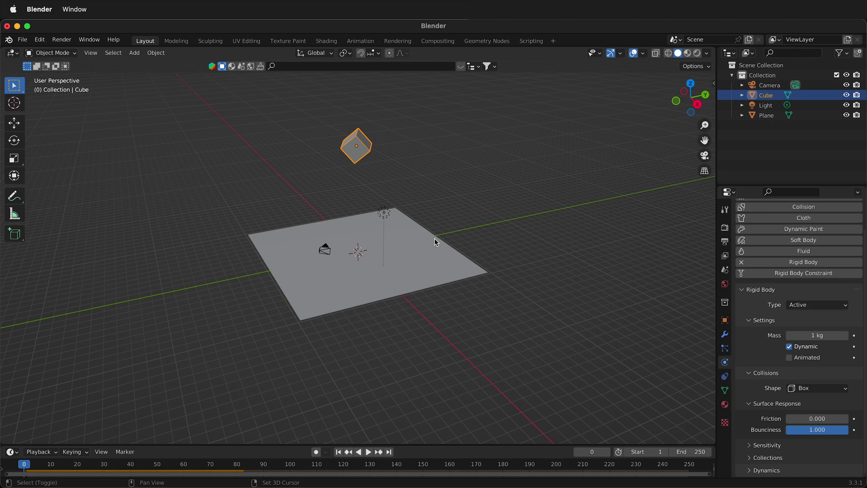
middle_click_drag(435, 239, 391, 258)
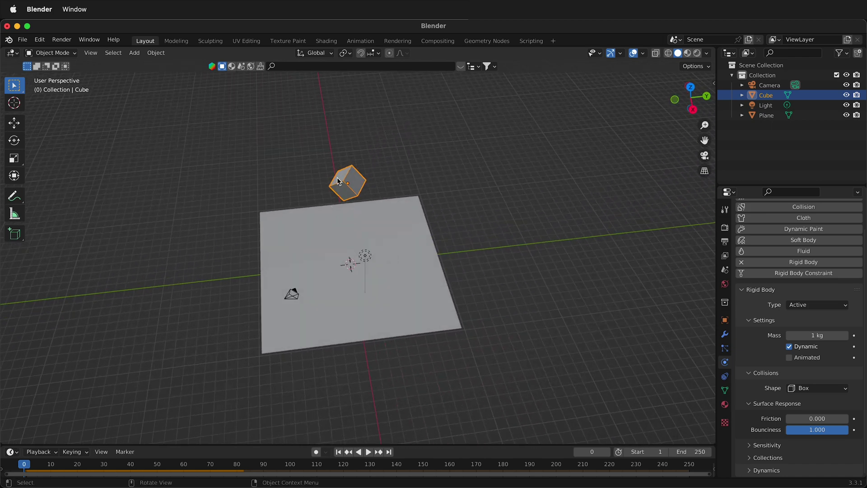
key("shift+d")
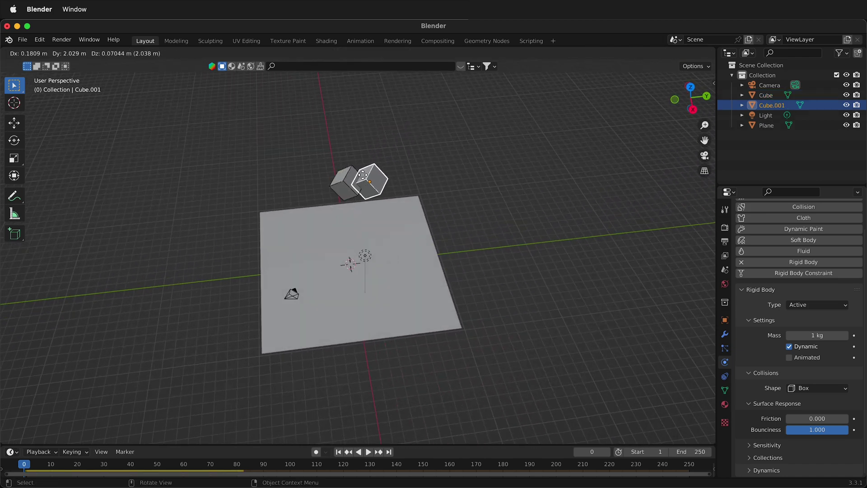
left_click(378, 178)
left_click_drag(315, 158, 420, 172)
key("shift+d")
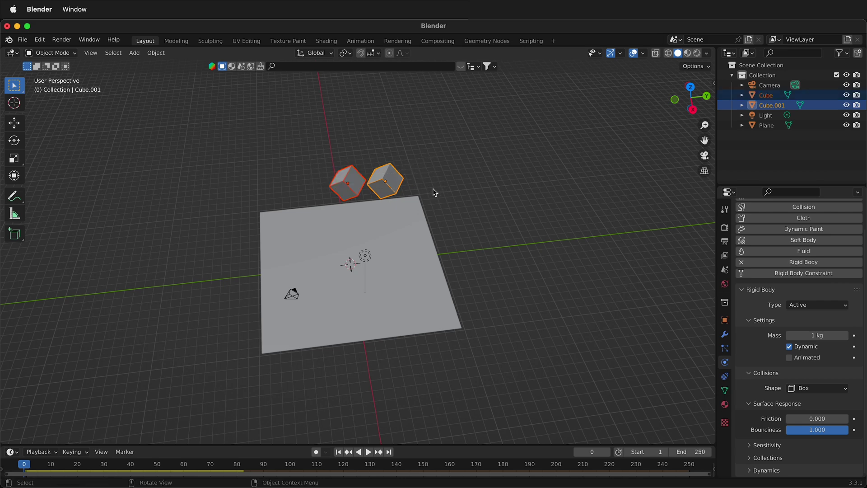
left_click(442, 229)
- Select the four cubes and duplicate them alongside into a cluster of eight
middle_click_drag(421, 232, 314, 201)
left_click_drag(286, 119, 379, 221)
left_click(300, 135)
left_click_drag(300, 136, 367, 203)
key("shift+d")
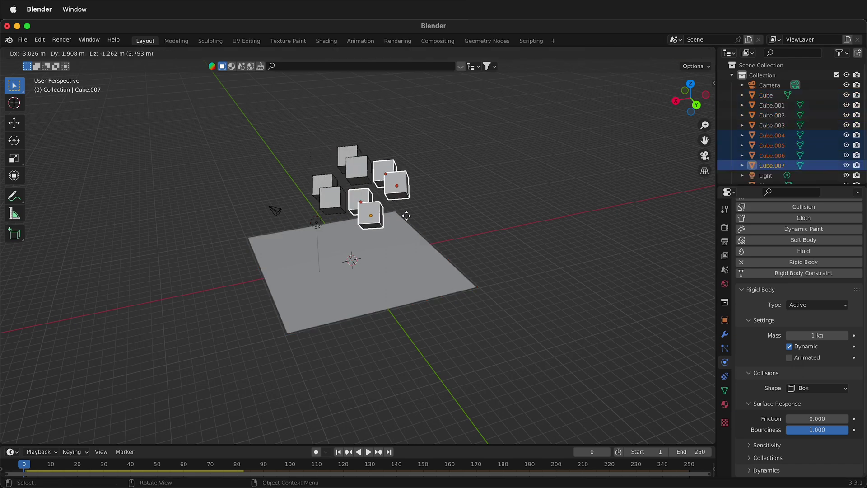
left_click(408, 216)
- Copy all eight cubes into a second layer above and rotate that layer at a tilt
key("a")
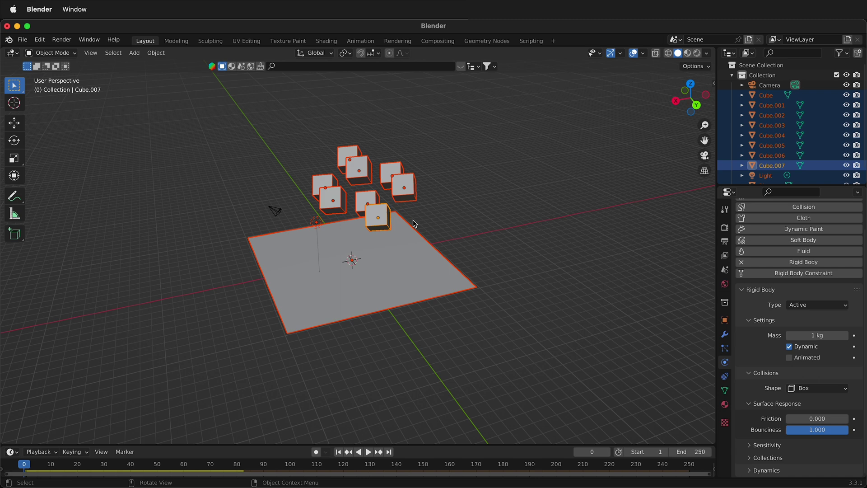
left_click(403, 270)
middle_click_drag(404, 270, 466, 216)
left_click_drag(316, 131, 450, 202)
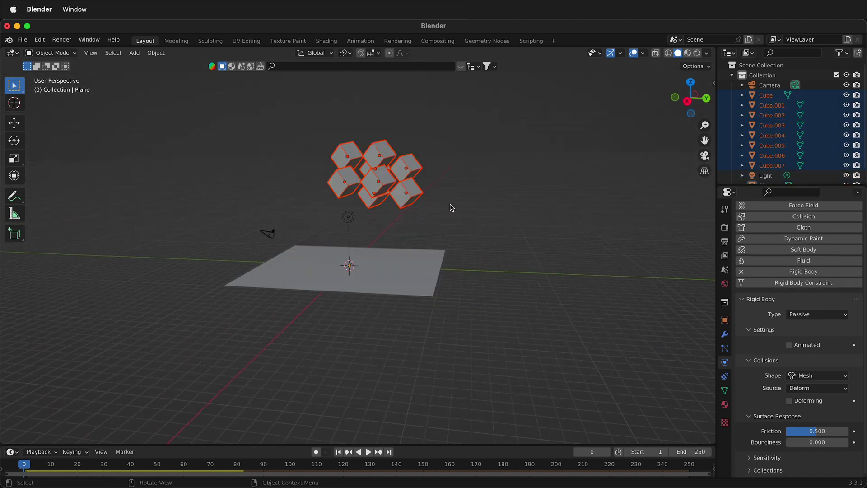
key("shift+d")
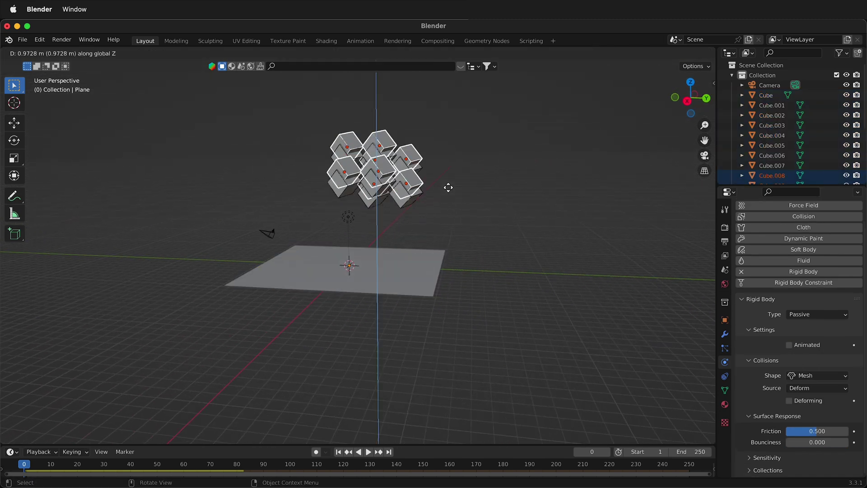
left_click(443, 123)
middle_click_drag(437, 235, 384, 243)
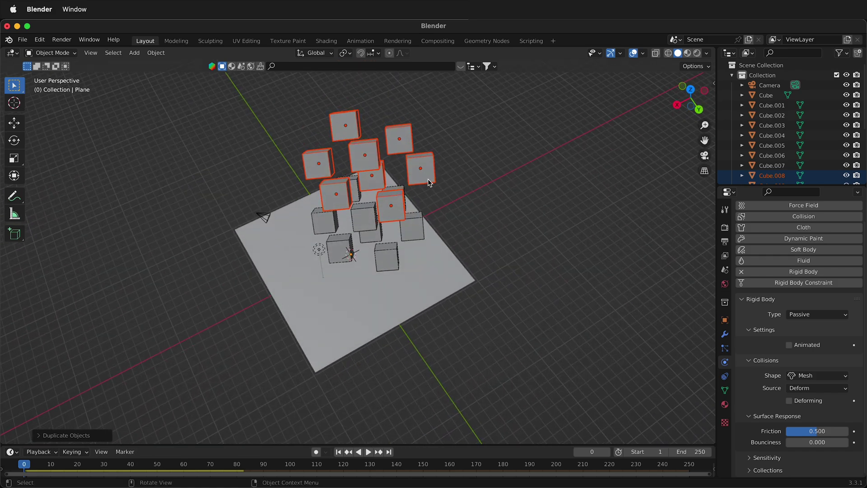
key("r")
left_click(366, 189)
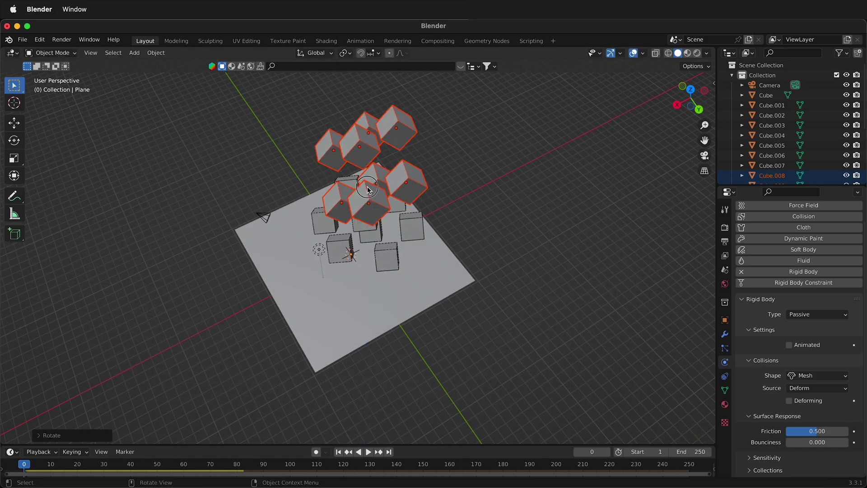
middle_click_drag(368, 190, 465, 225)
key("space")
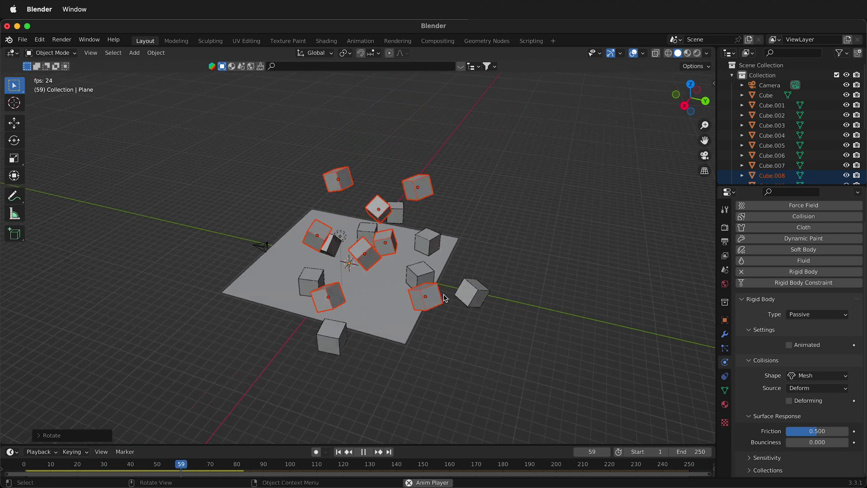
key("space")
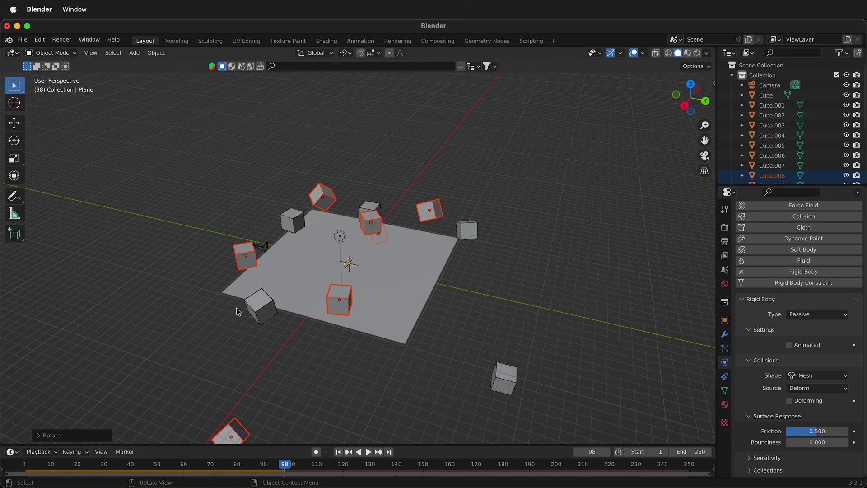
middle_click_drag(342, 249, 376, 247)
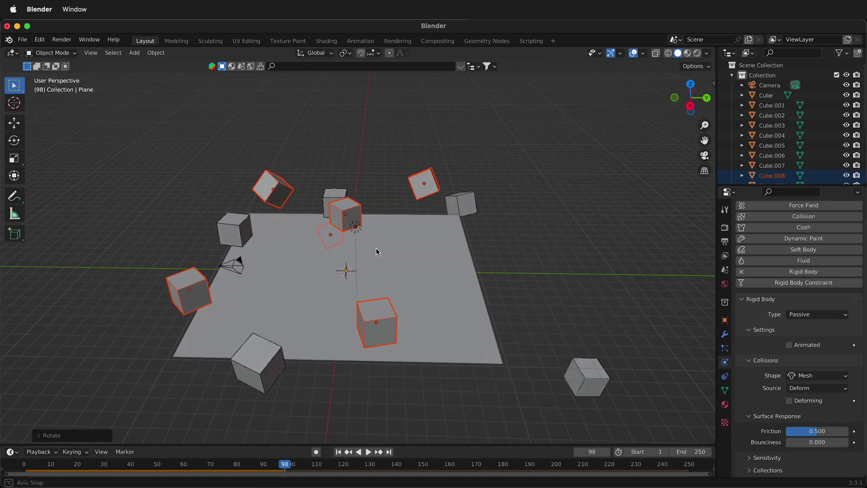
left_click(435, 236)
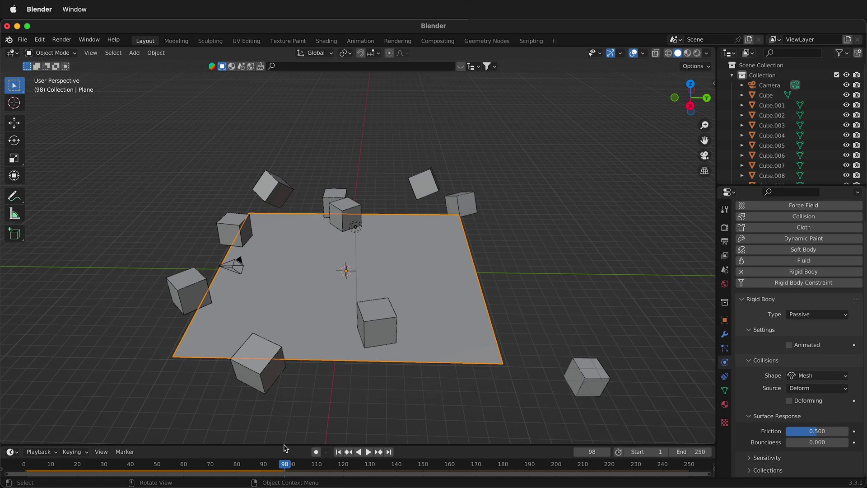
key("shift+Left")
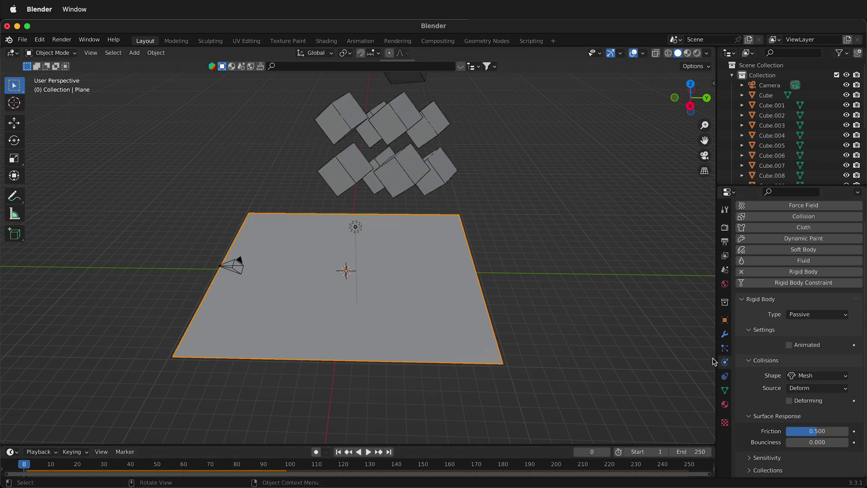
- Give the cubes a green Base Color, switch to Material Preview, and play the simulation
left_click(403, 175)
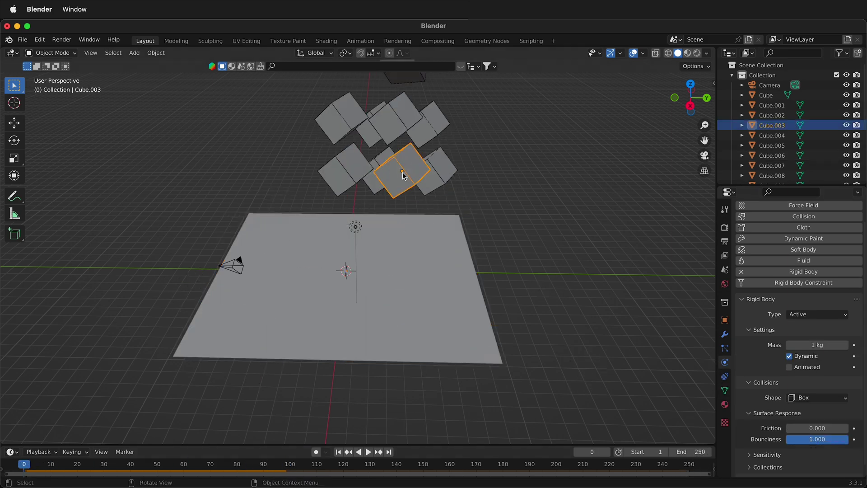
left_click(725, 404)
left_click(812, 357)
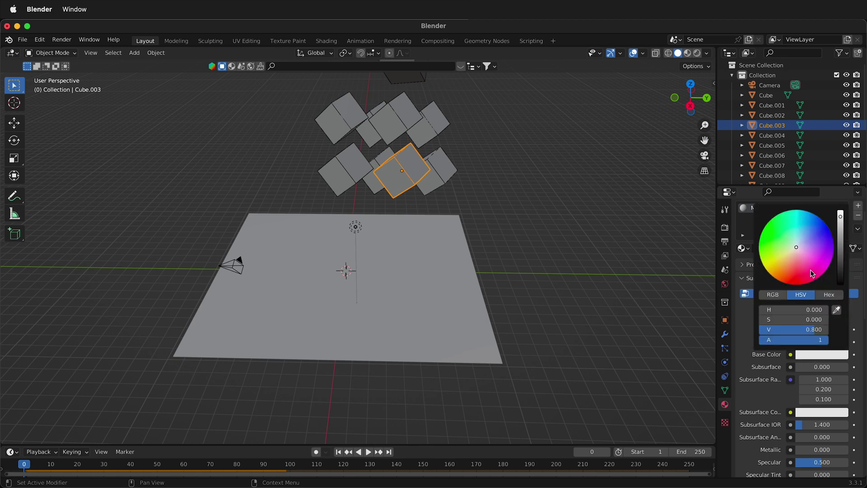
left_click(687, 53)
mouse_move(501, 130)
middle_mouse_down()
mouse_move(380, 291)
mouse_move(526, 267)
mouse_move(519, 276)
middle_mouse_up()
key("space")
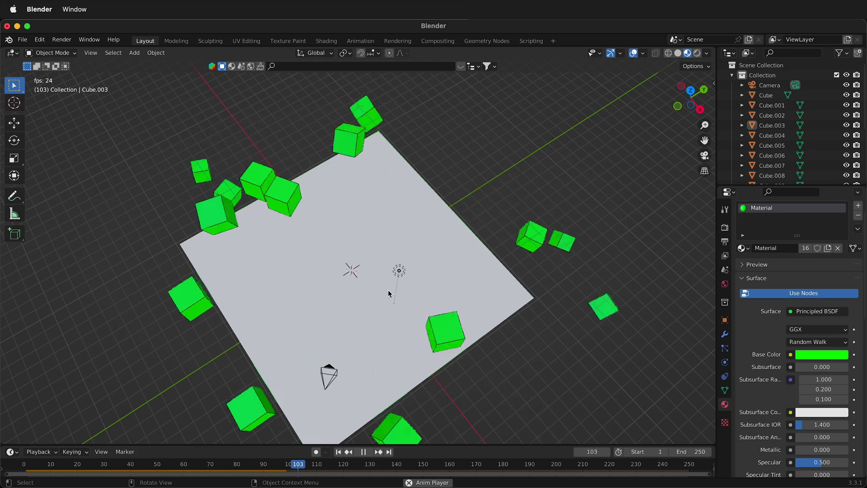
key("space")
middle_click_drag(388, 293, 425, 228)
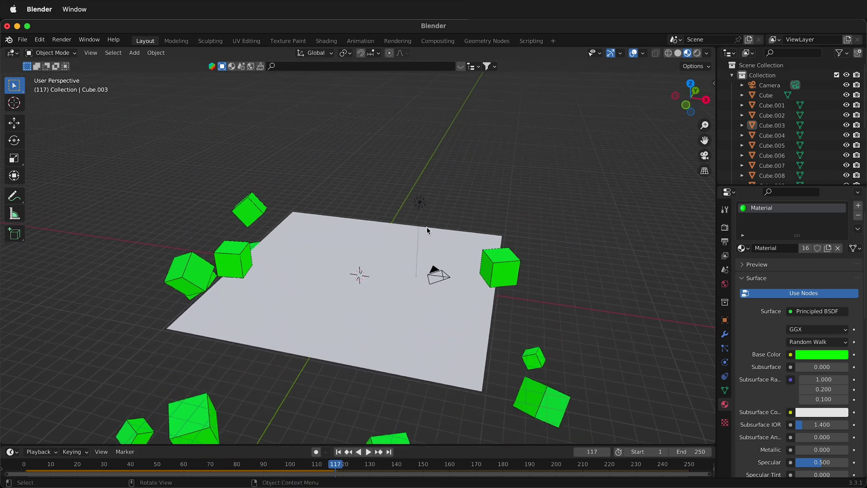
left_click_drag(339, 470, 33, 465)
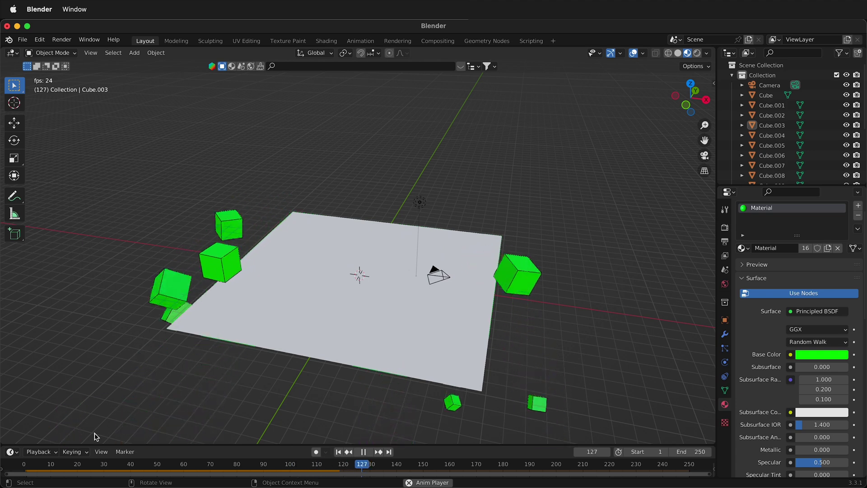
key("space")
left_click(80, 459)
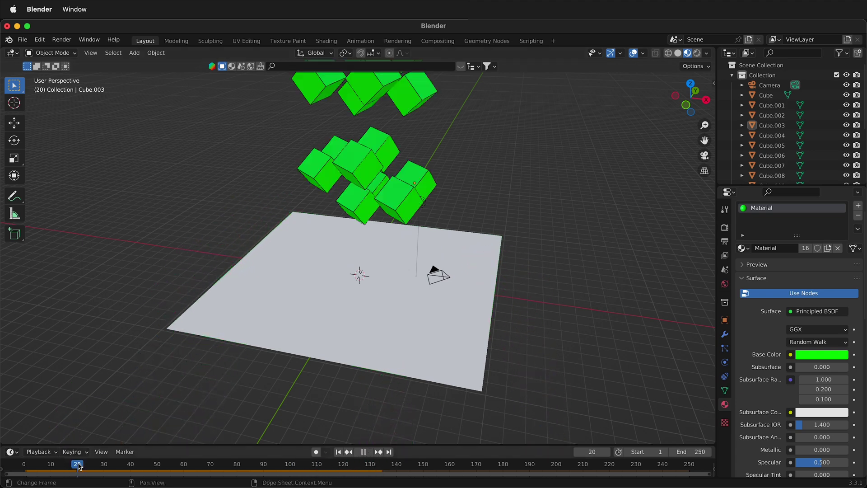
key("space")
key("space")
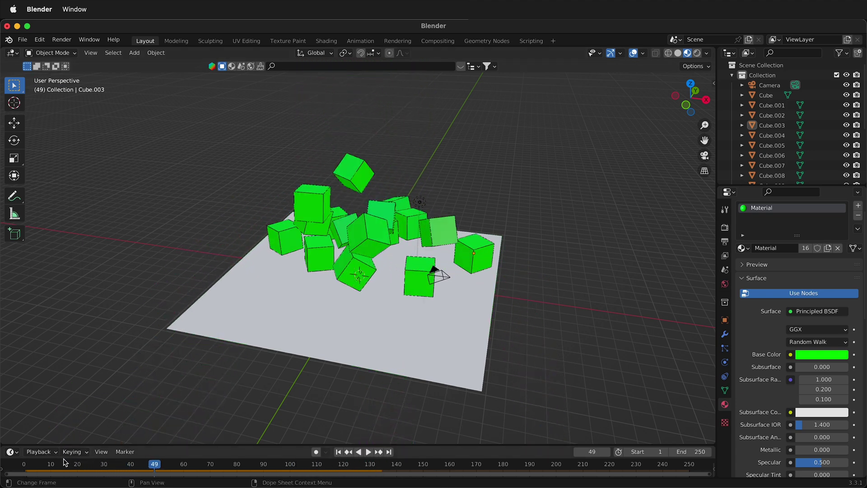
key("space")
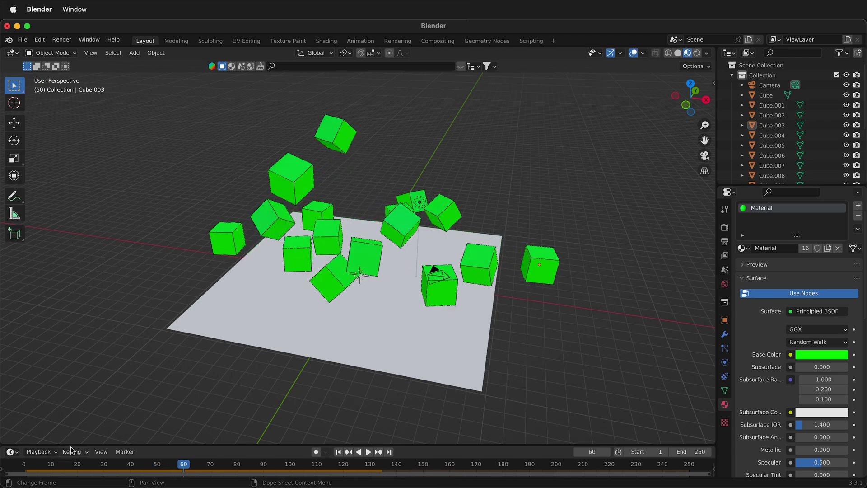